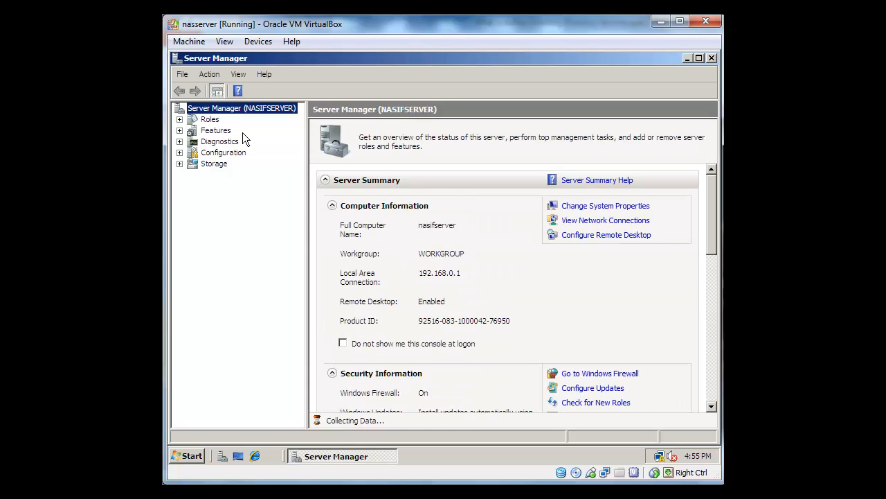
- From the Roles summary, start Add Roles, tick Active Directory Domain Services and advance to Confirmation
click(212, 122)
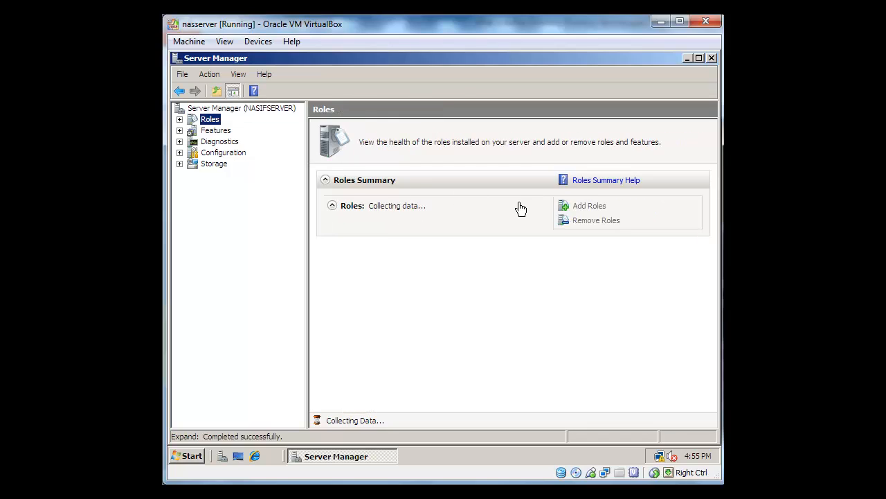
click(179, 119)
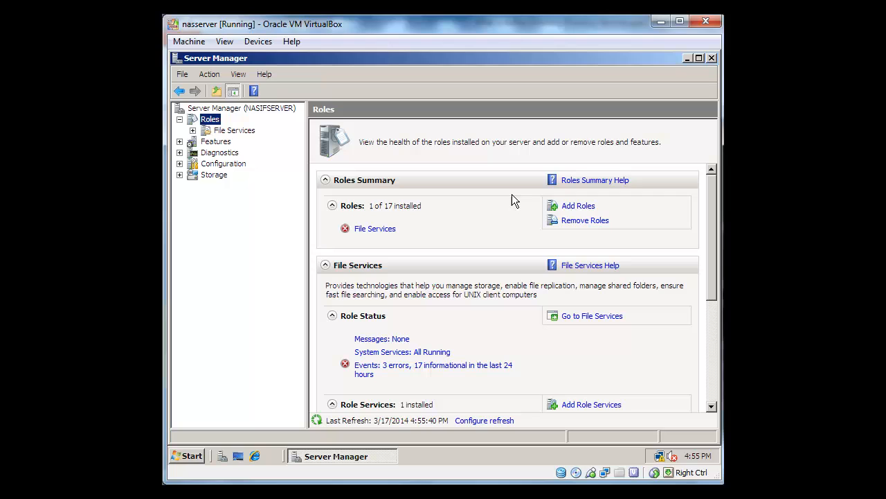
click(574, 206)
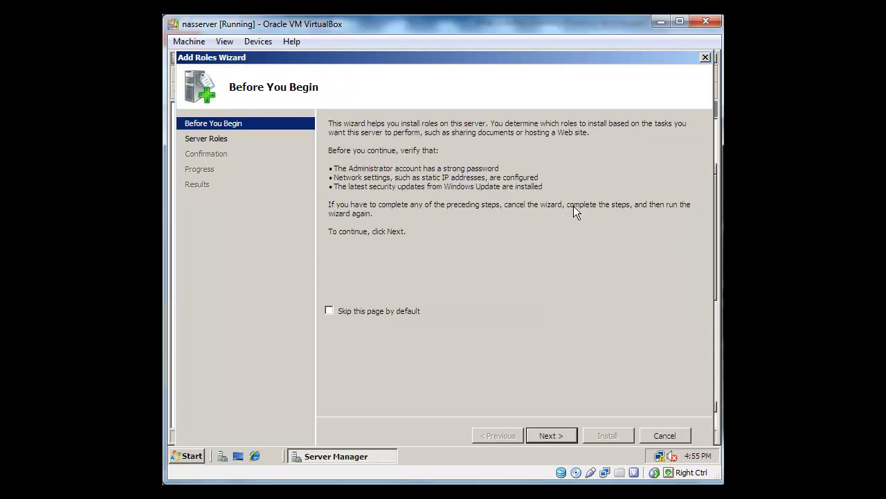
click(561, 432)
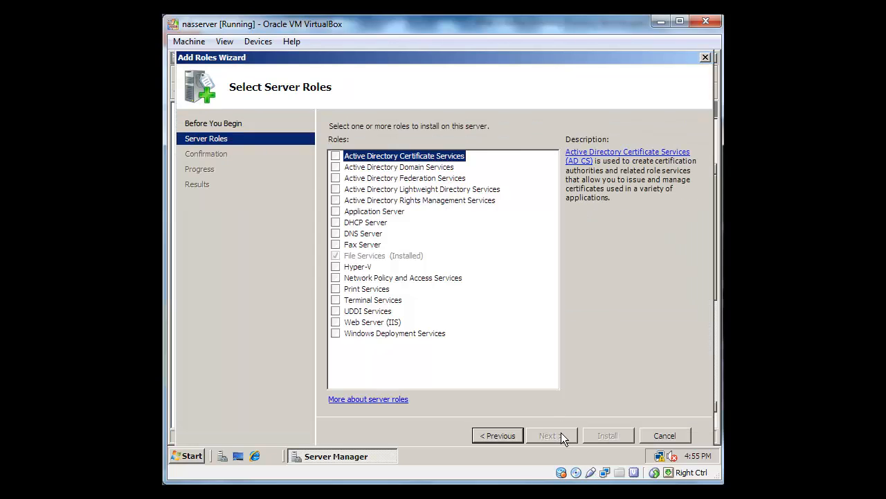
click(336, 167)
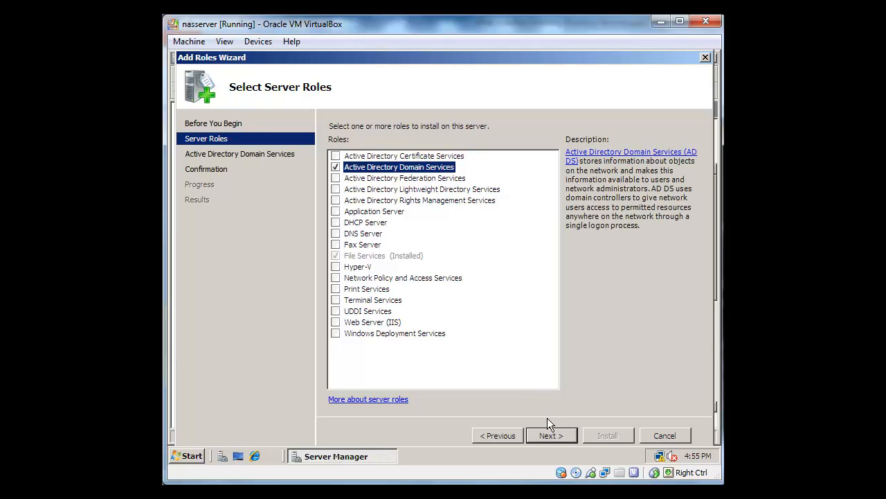
click(555, 436)
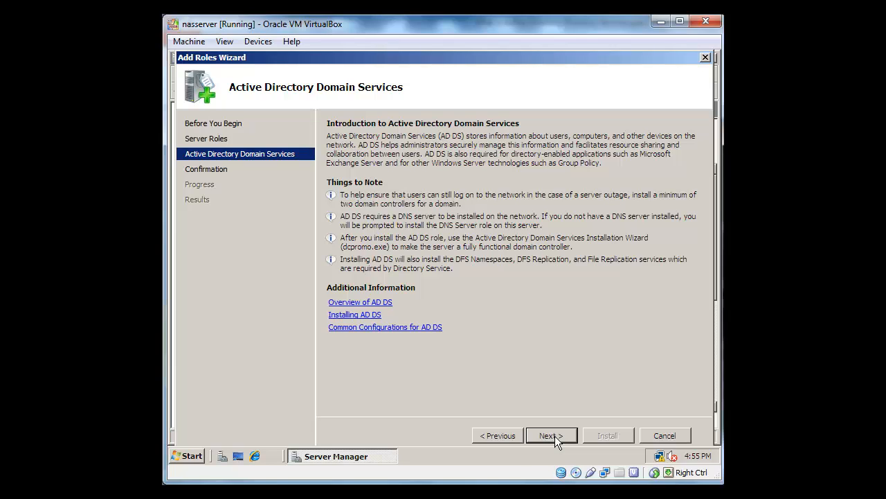
click(555, 436)
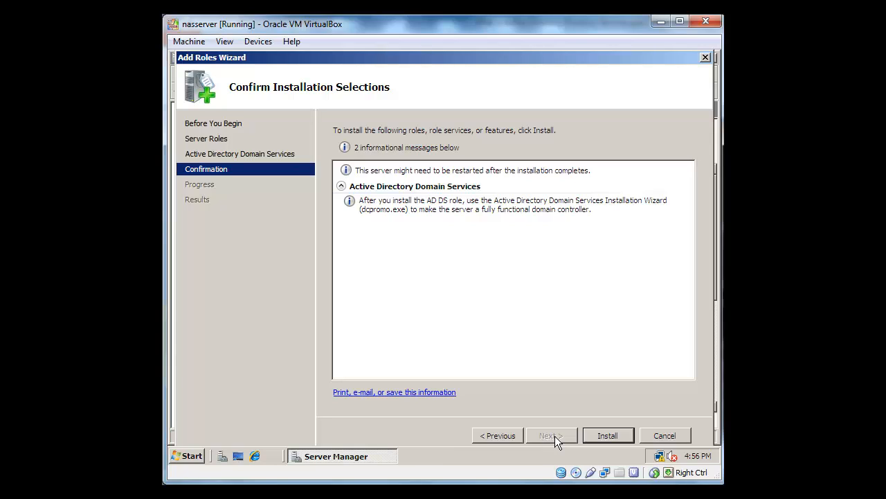
- Install the Active Directory Domain Services role and close the wizard once it succeeds
click(607, 435)
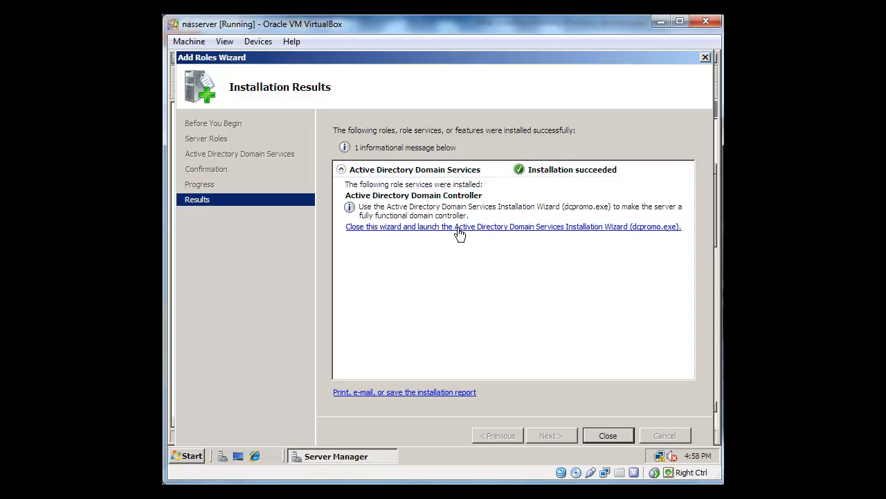
click(609, 435)
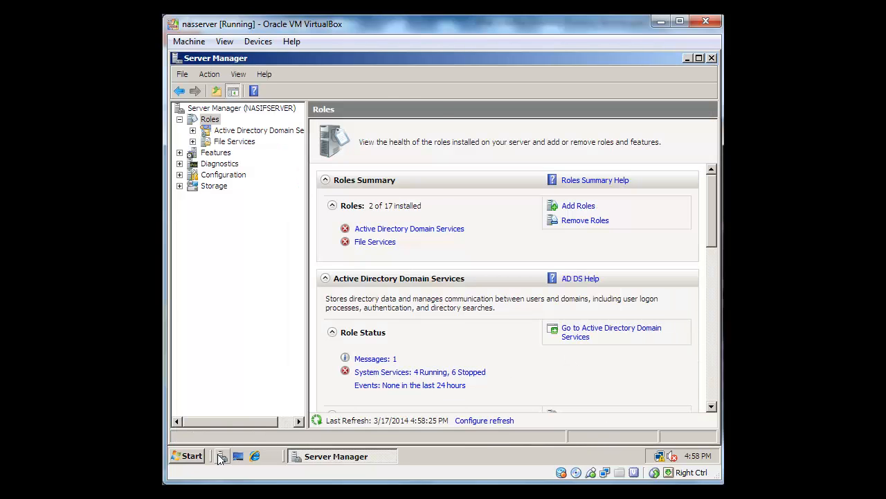
- Run dcpromo from the Start menu search box
click(192, 456)
click(209, 430)
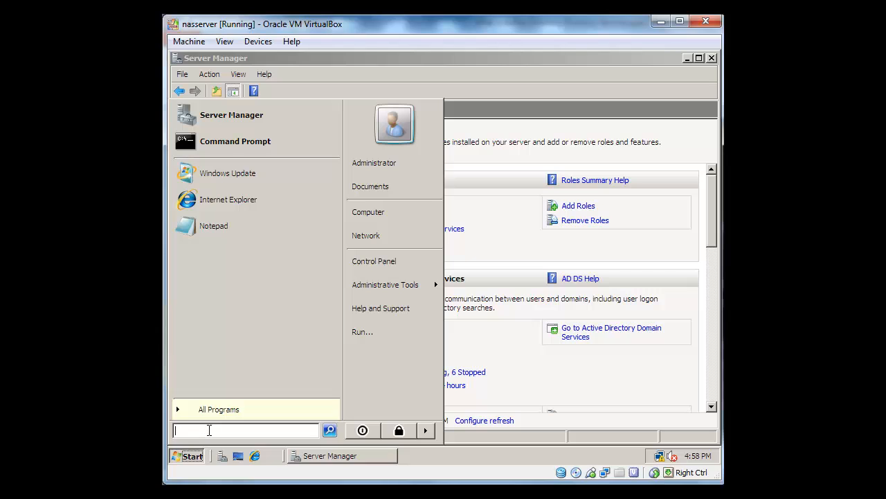
text(dc)
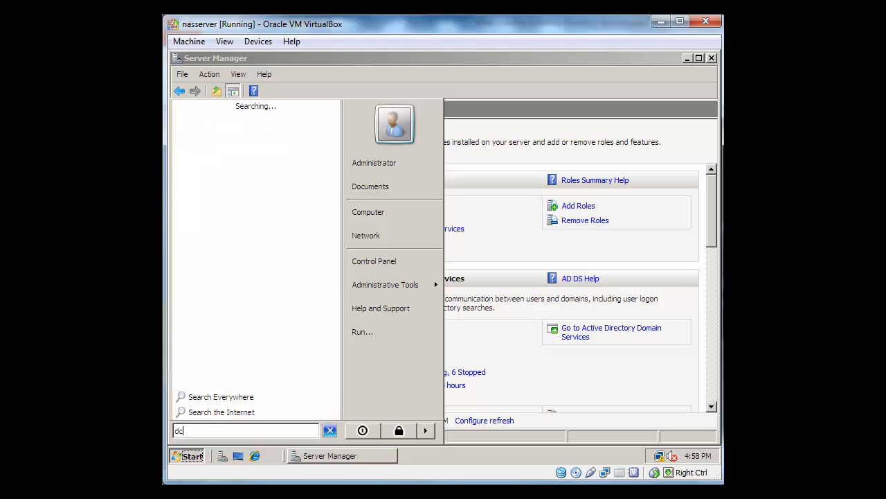
text(promo)
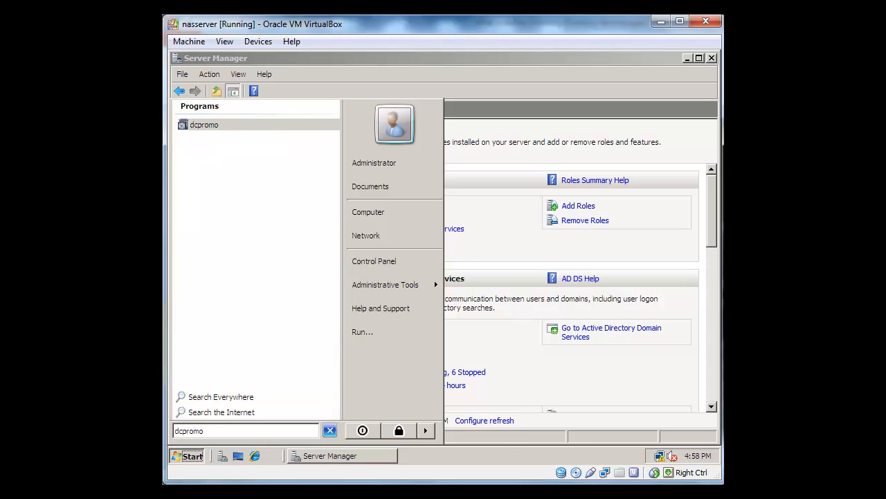
key(Return)
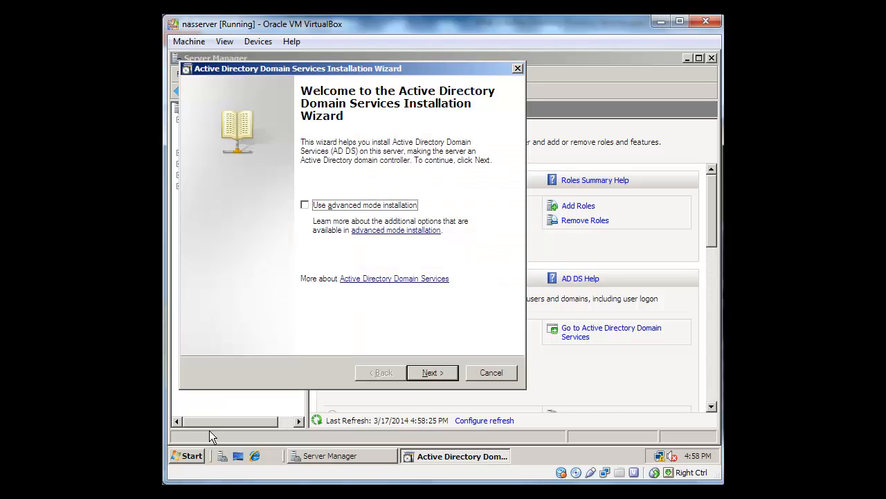
- Pass the welcome and compatibility pages and choose Create a new domain in a new forest
click(436, 373)
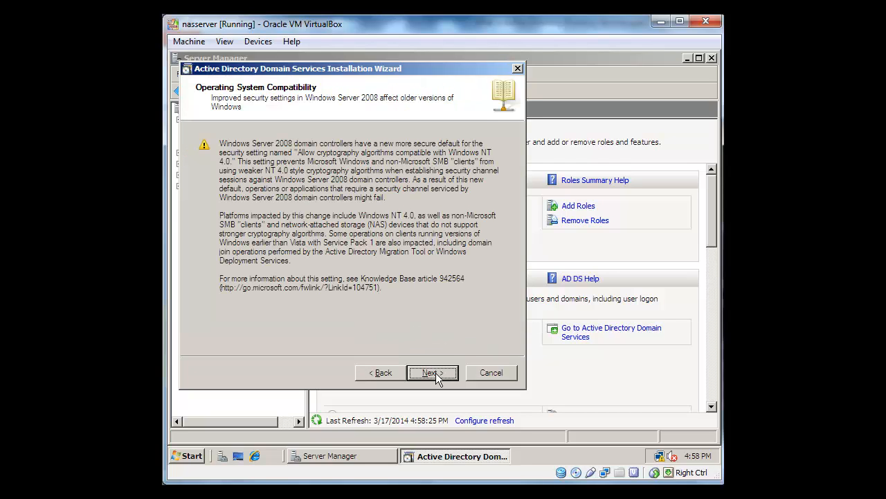
click(436, 373)
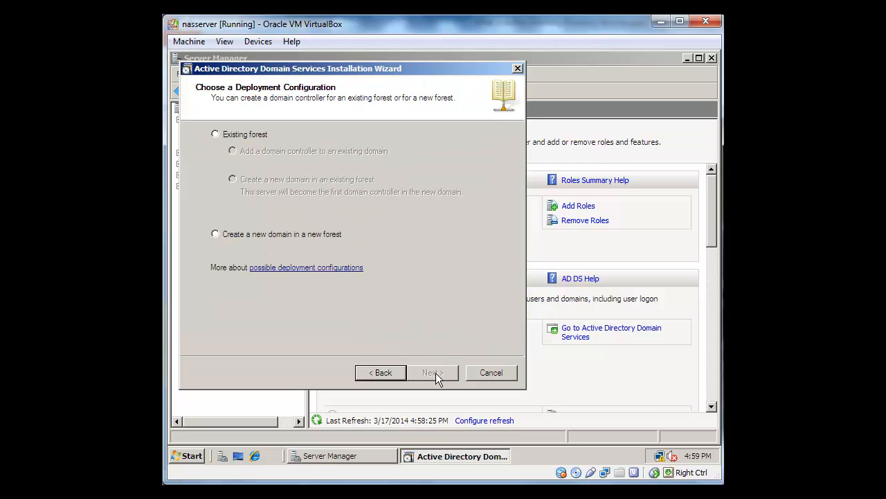
click(312, 239)
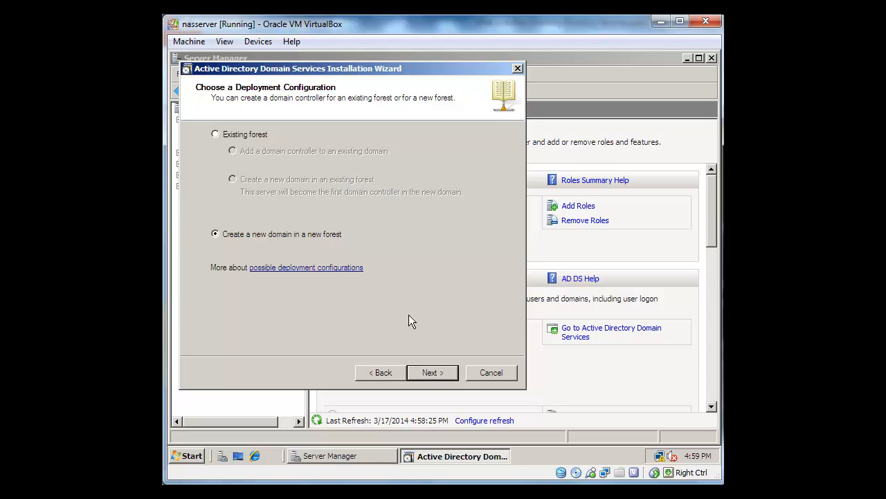
click(432, 372)
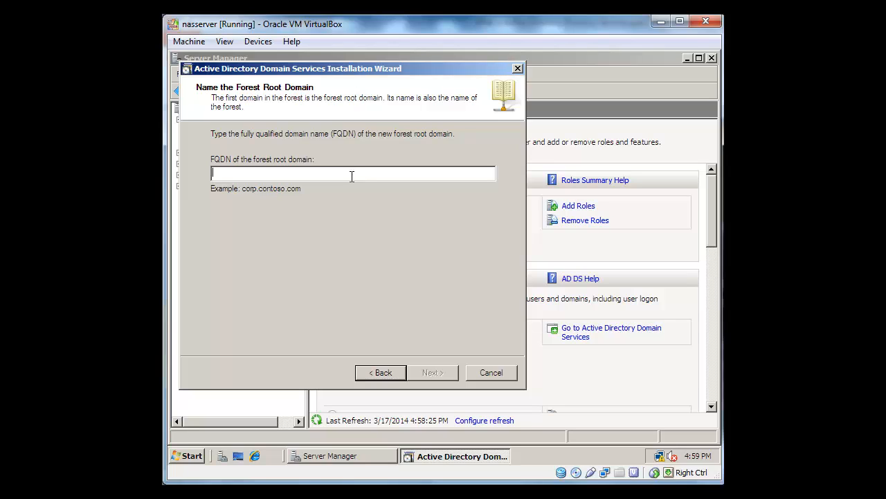
- Name the forest root domain testlab.com and let the wizard verify it
text(testl)
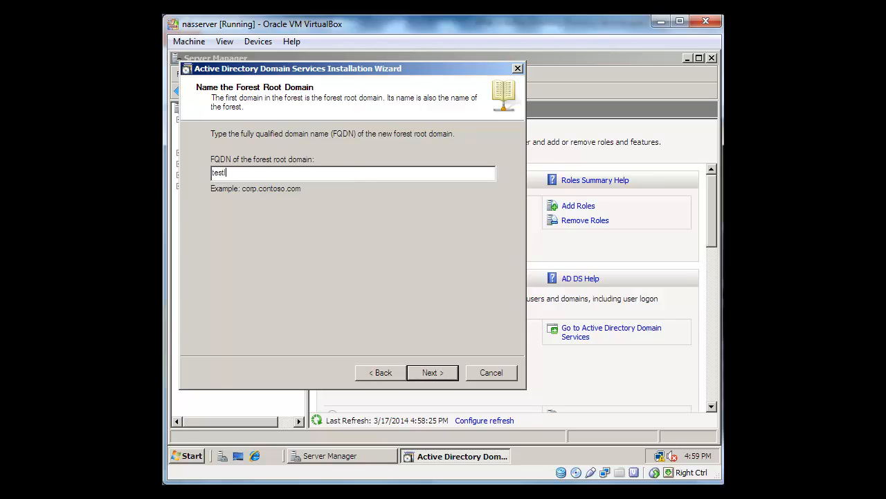
text(ab.com)
click(429, 370)
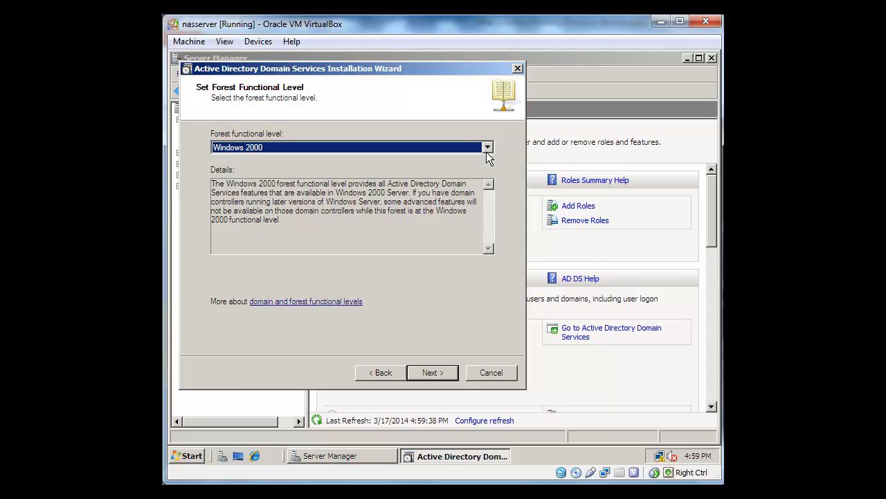
- Keep the forest at Windows 2000 level and the domain at Windows 2000 Native
click(487, 148)
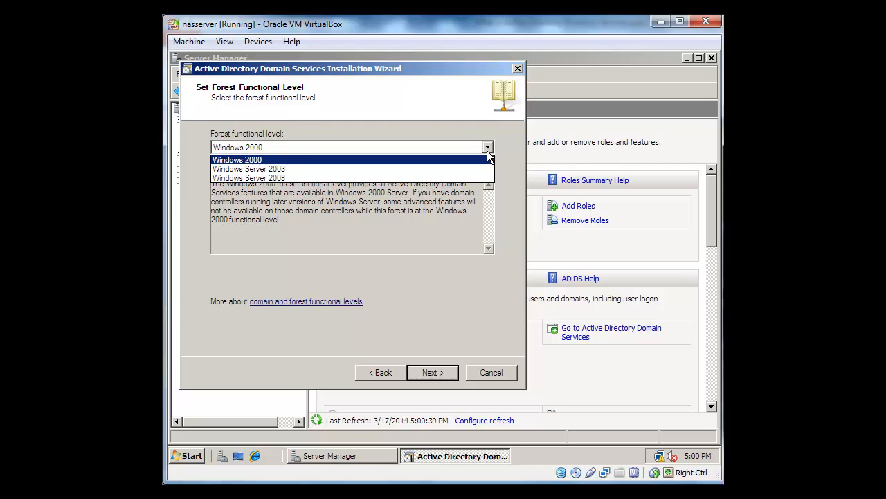
click(458, 178)
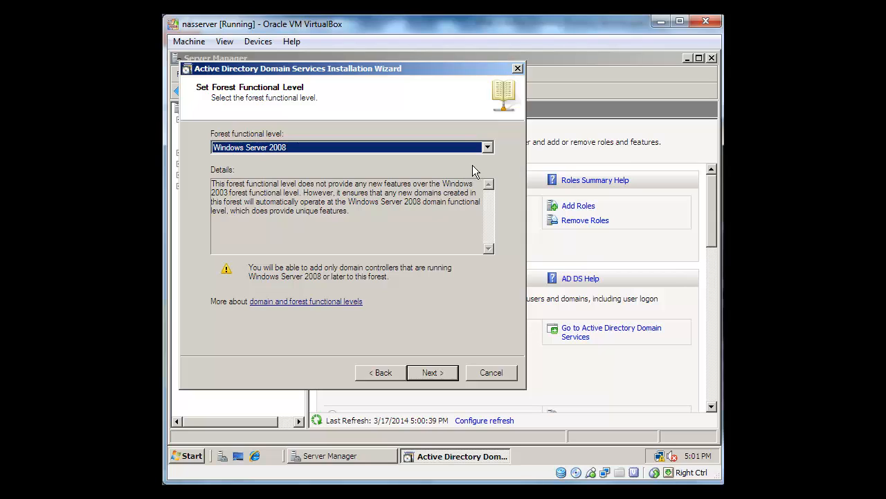
click(488, 147)
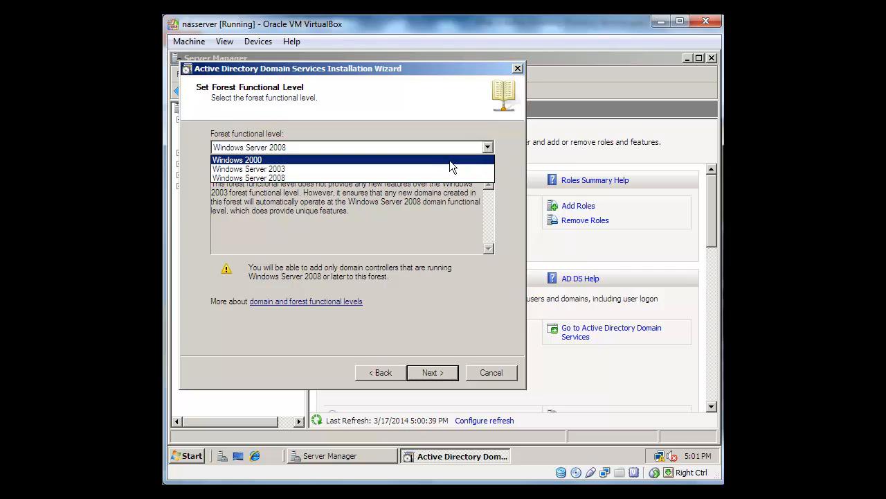
click(450, 160)
click(432, 374)
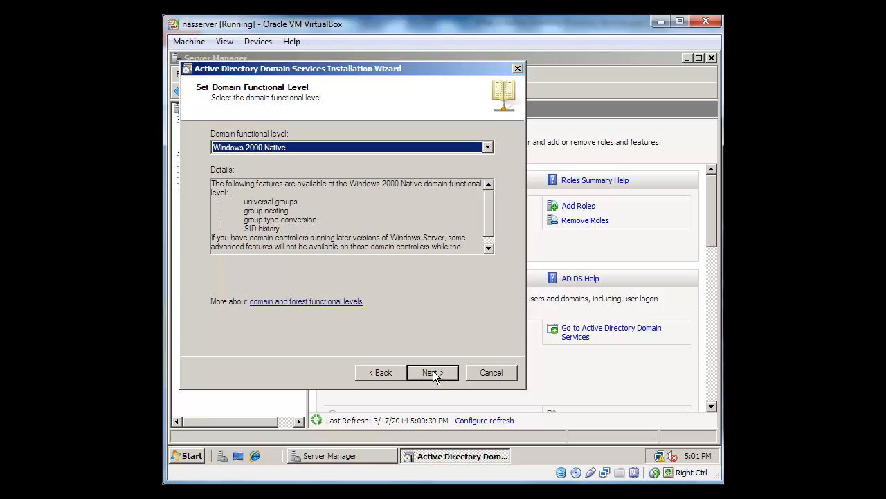
click(433, 372)
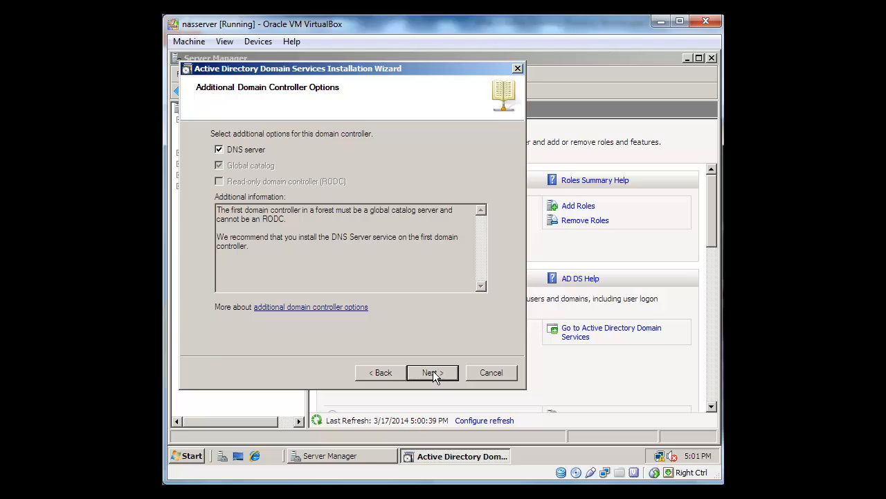
- Keep DNS server, accept the delegation warning, and keep default database, log and SYSVOL folders
click(432, 372)
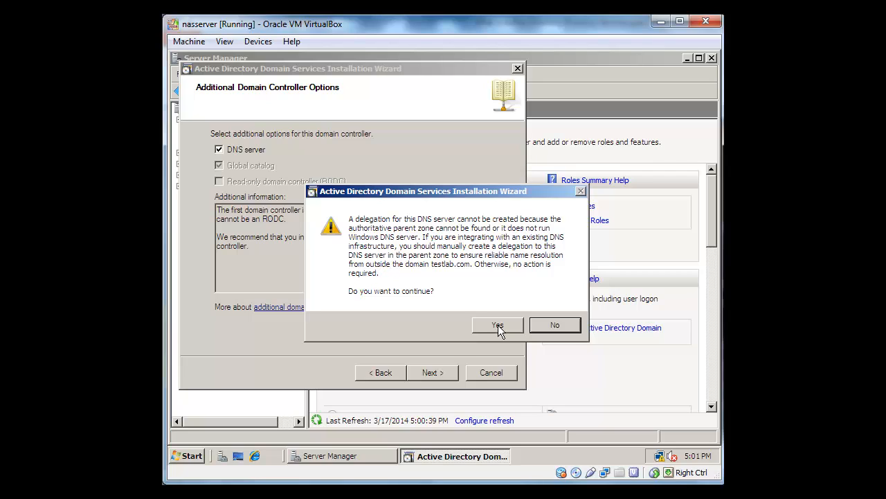
click(498, 327)
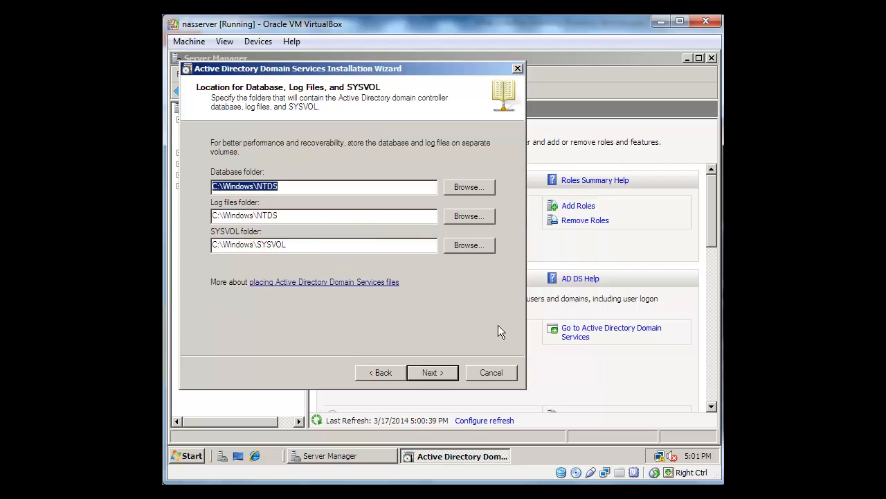
click(431, 373)
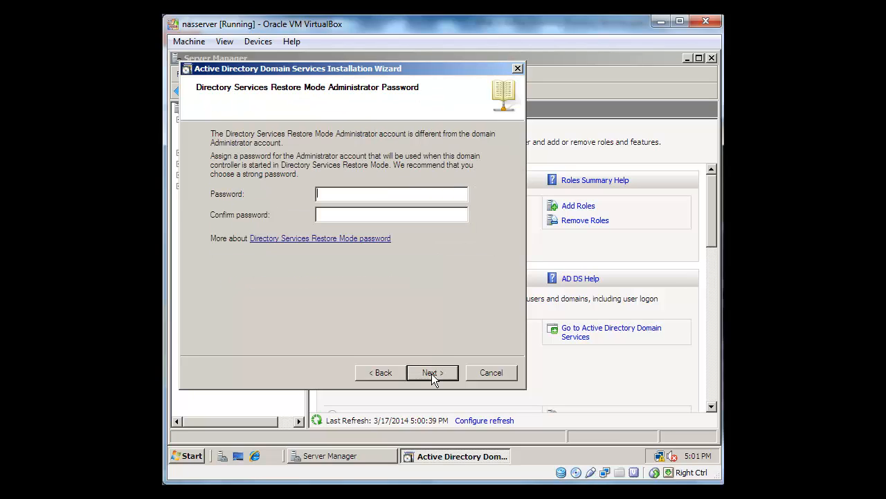
- Enter and confirm the Directory Services Restore Mode password
text(P)
text(•••••••)
key(Tab)
text(••••••••)
click(436, 375)
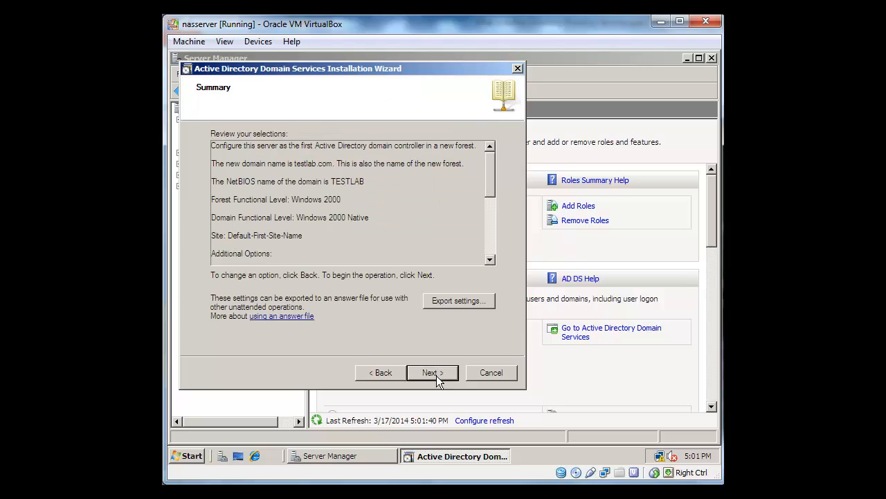
- Confirm the summary to configure Active Directory for testlab.com, then finish the wizard
click(436, 376)
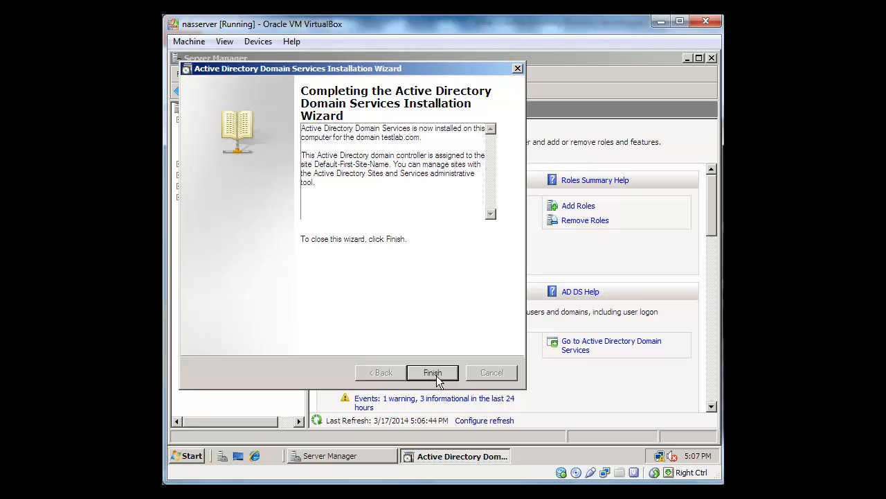
click(437, 375)
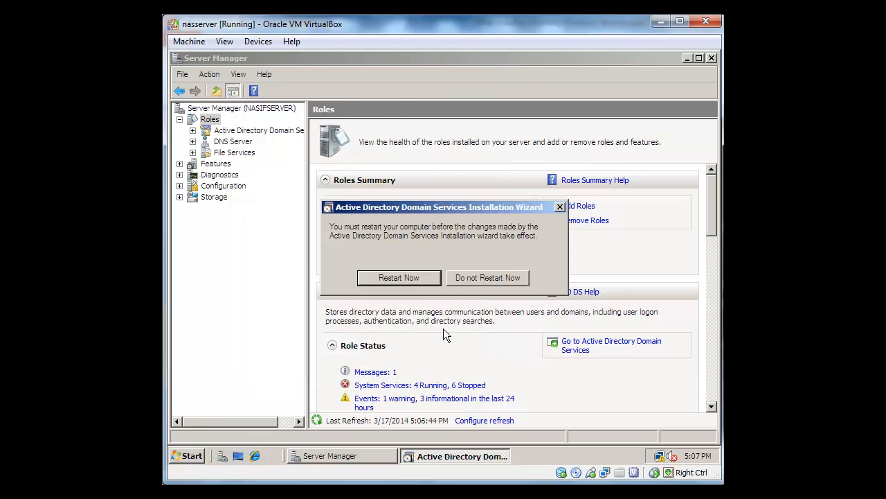
- Restart the server and sign in as TESTLAB\Administrator, retrying after a wrong-password error
click(399, 278)
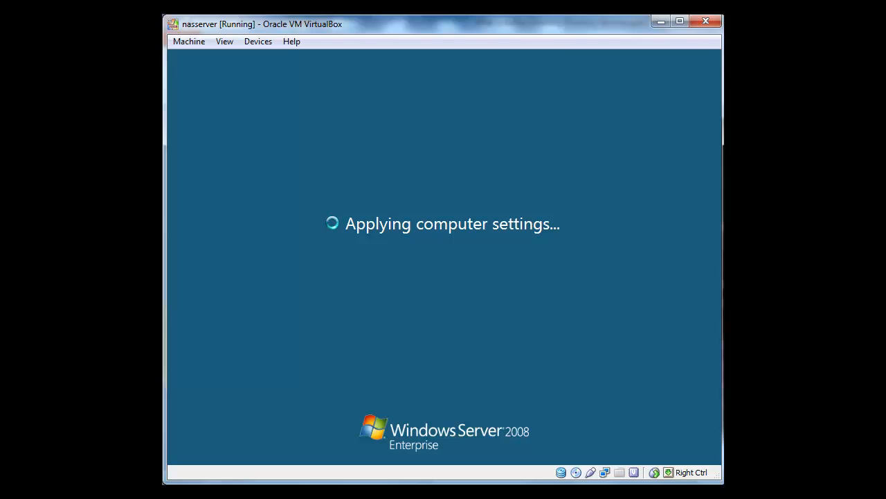
text(P)
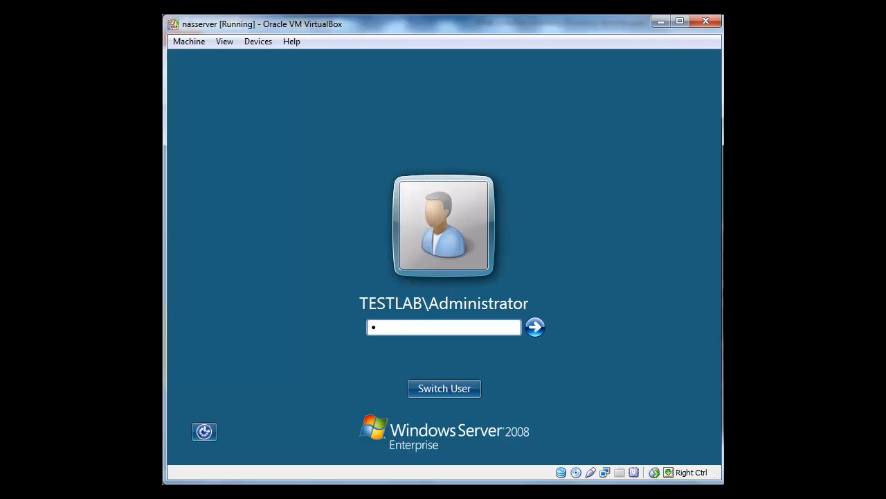
text(@ssw0rd)
key(Return)
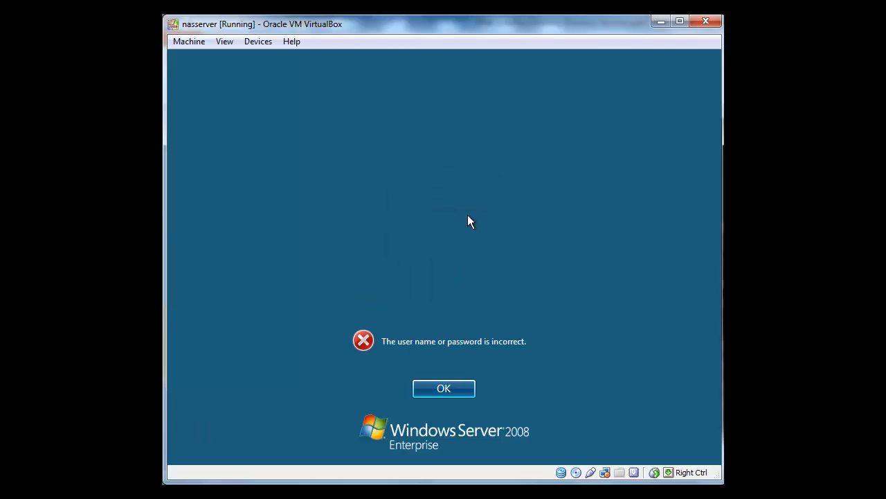
click(453, 385)
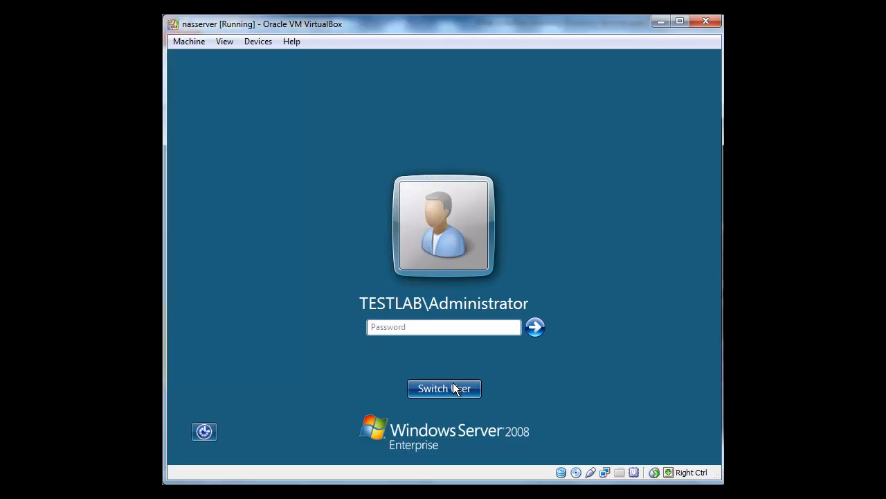
text(P)
key(Return)
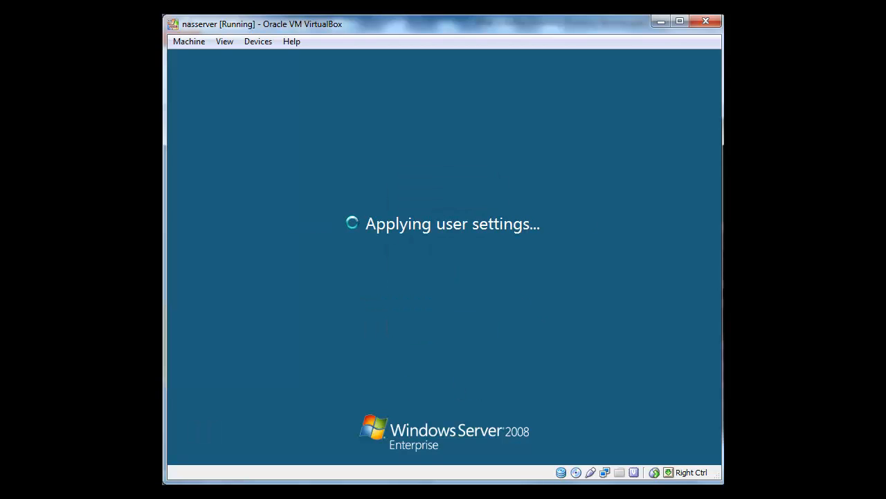